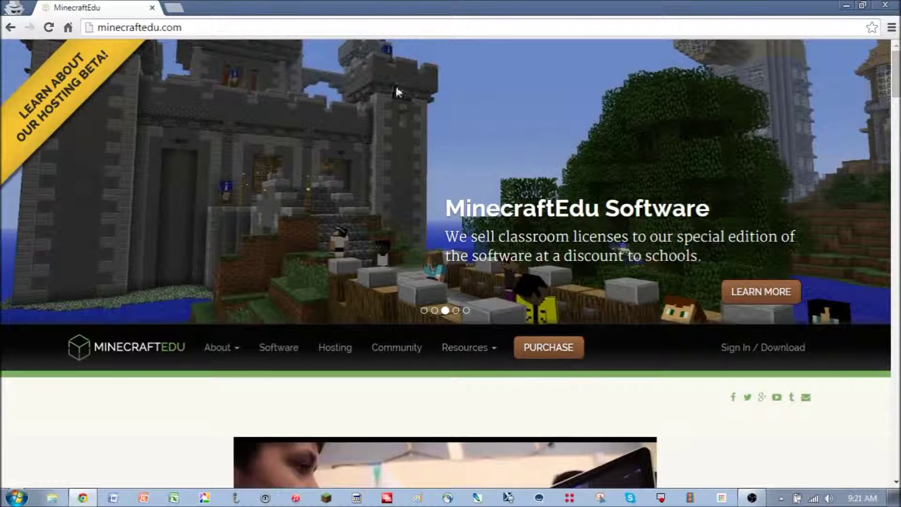
- Sign in to the MinecraftEdu members area with the member's name and account password
scroll(690, 177, "down", 2)
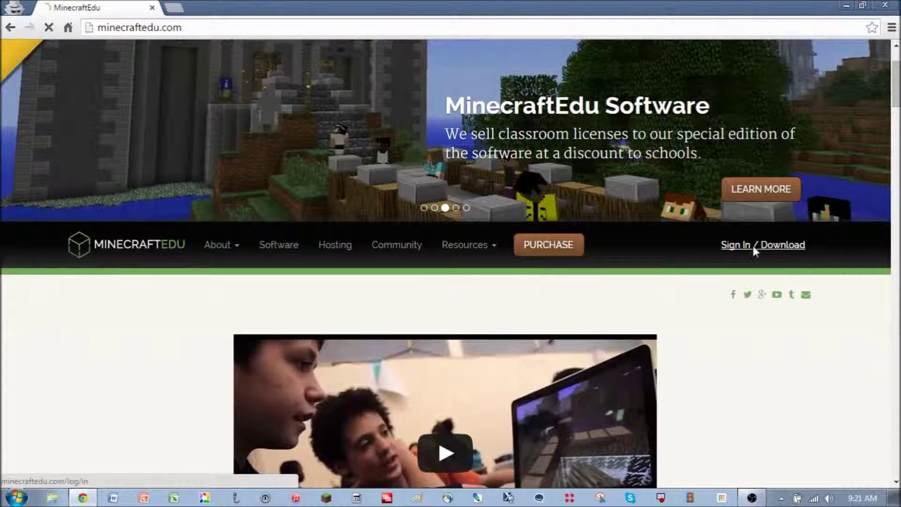
left_click(753, 245)
left_click(225, 385)
left_click(198, 403)
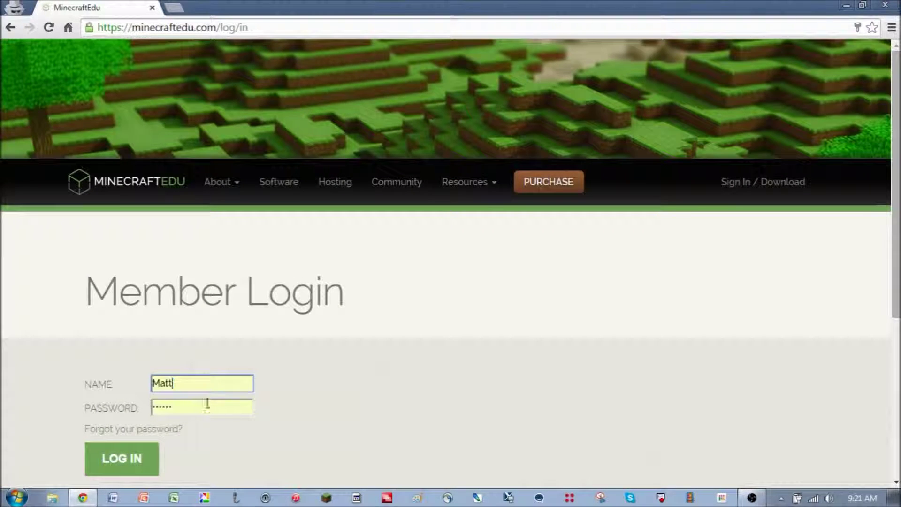
left_click(137, 466)
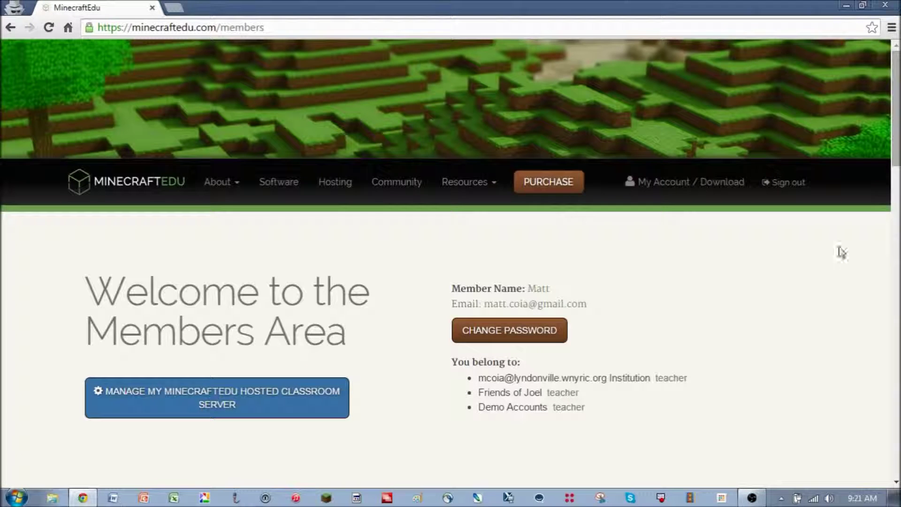
- Look over the MinecraftEdu download options and open the management page for the hosted classroom server
left_click_drag(897, 151, 897, 295)
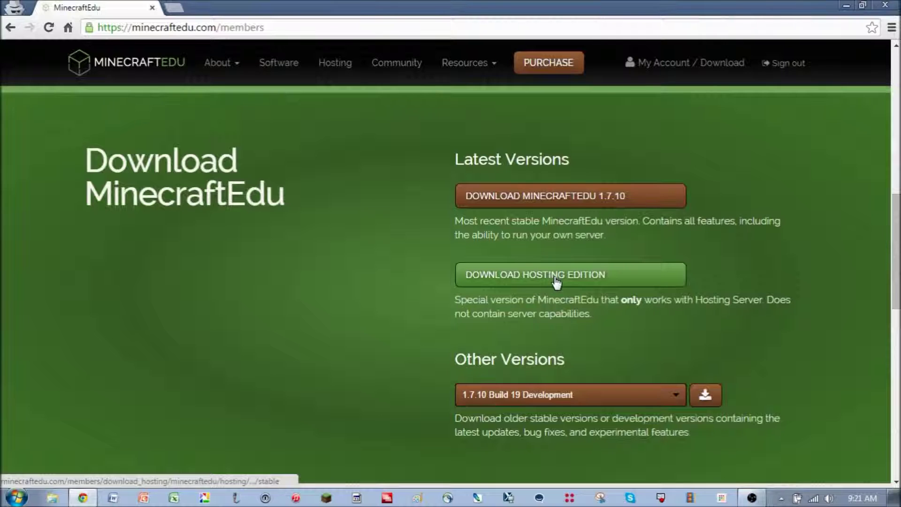
left_click_drag(896, 253, 895, 106)
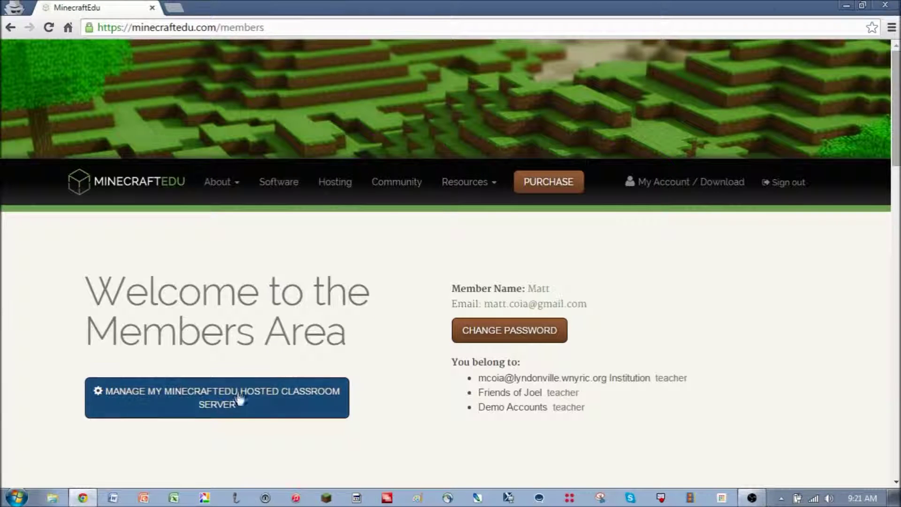
left_click(179, 402)
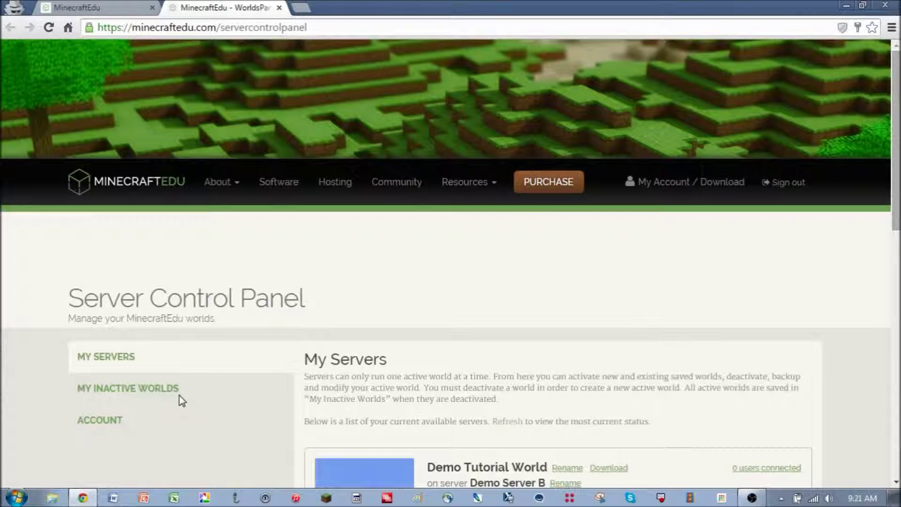
- View the inactive worlds and the account's time settings, and return to the My Servers list
scroll(689, 324, "down", 1)
scroll(691, 312, "down", 1)
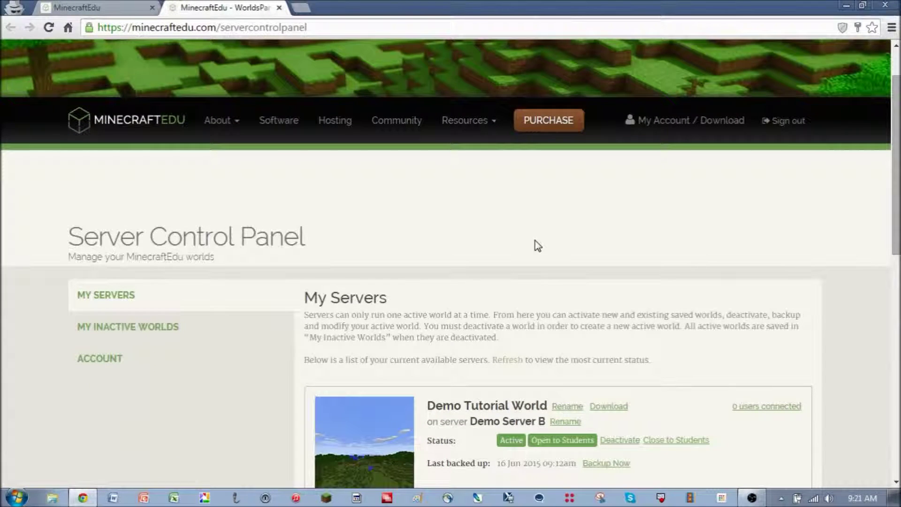
scroll(570, 246, "down", 1)
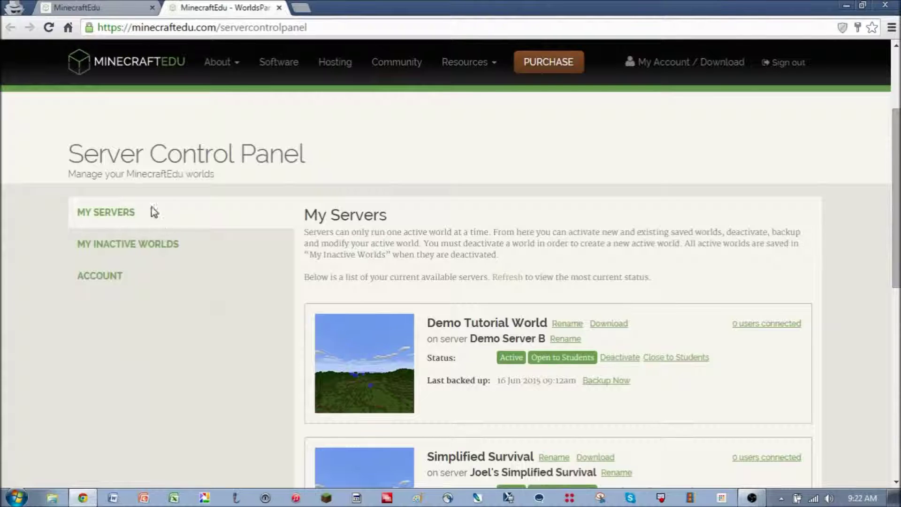
left_click(111, 245)
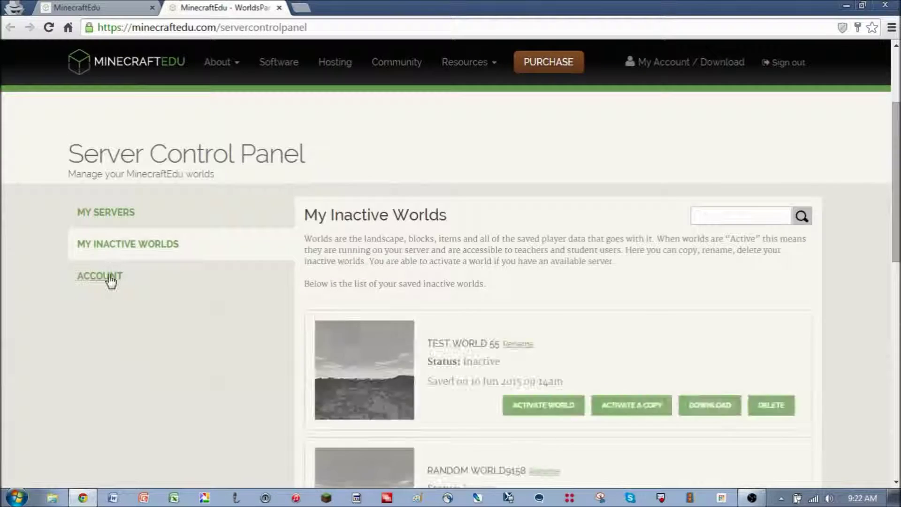
left_click(111, 278)
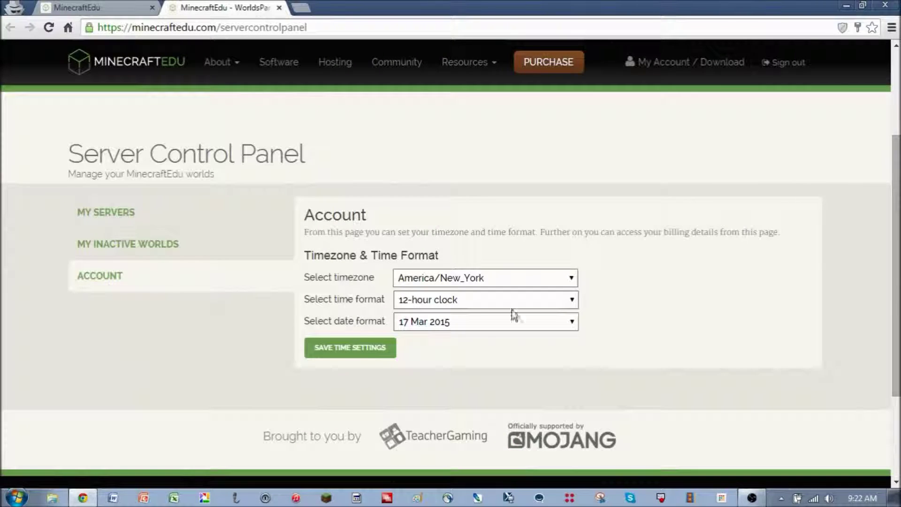
left_click(101, 212)
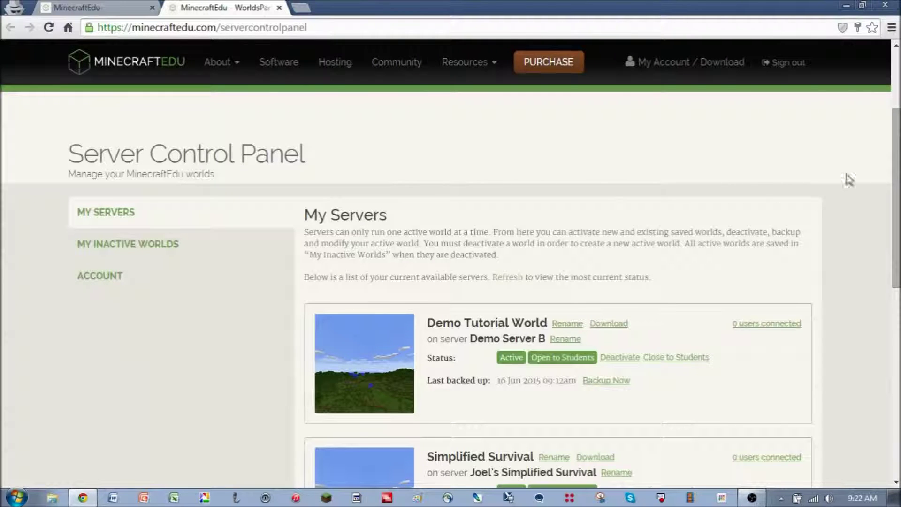
- Examine the My Servers list from Demo Tutorial World down to Demo Server (TeacherGaming)
scroll(606, 168, "down", 3)
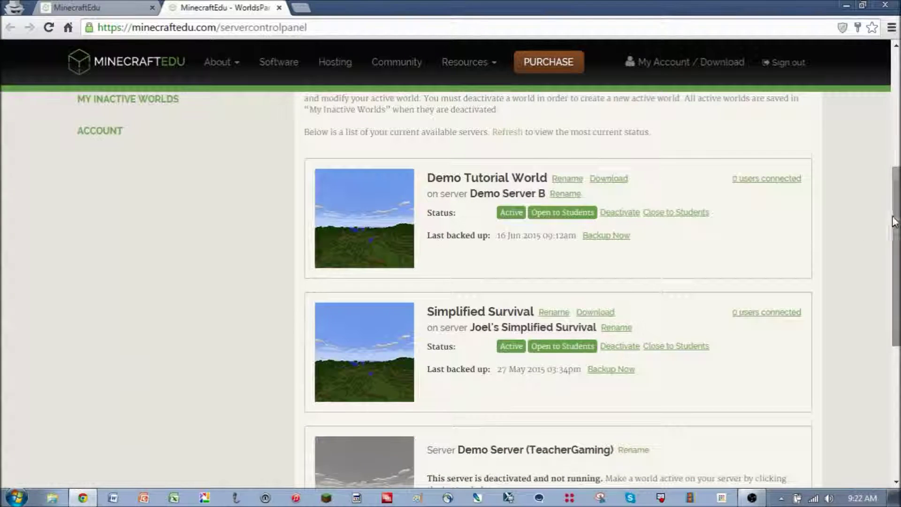
left_click_drag(891, 225, 890, 248)
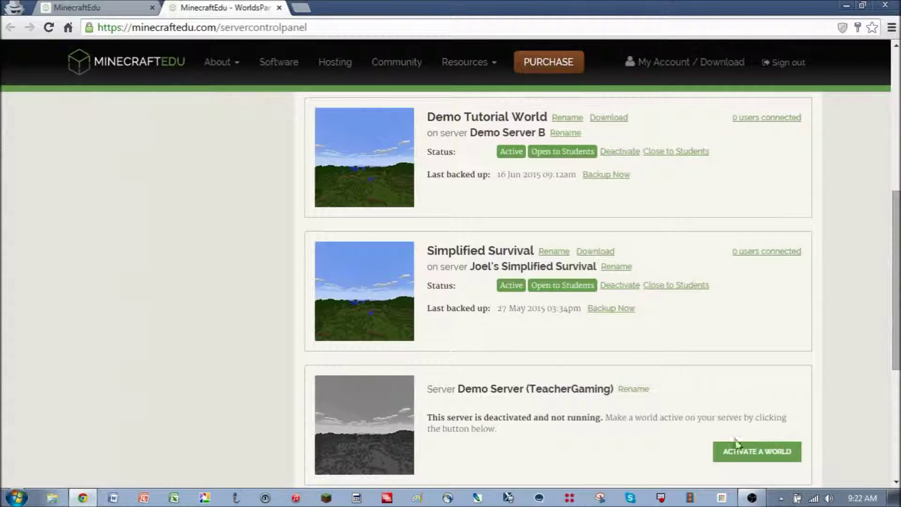
left_click_drag(897, 348, 896, 338)
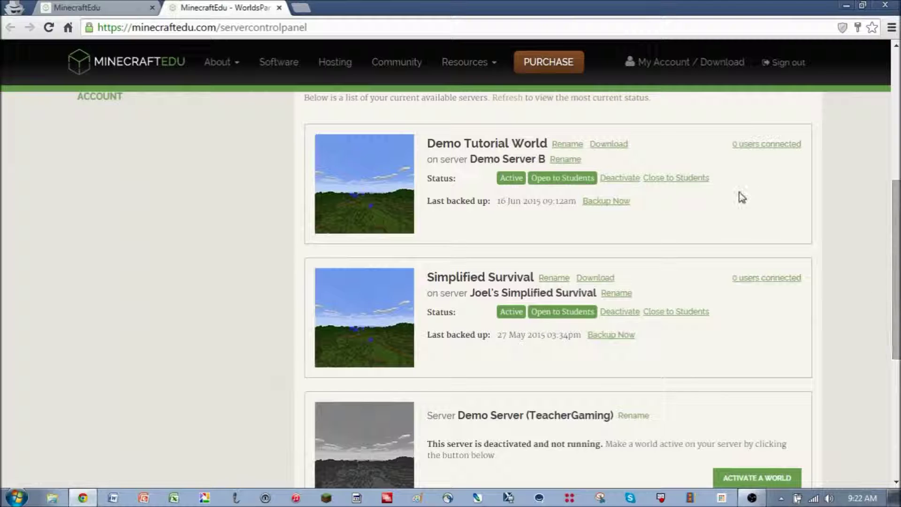
scroll(775, 348, "down", 2)
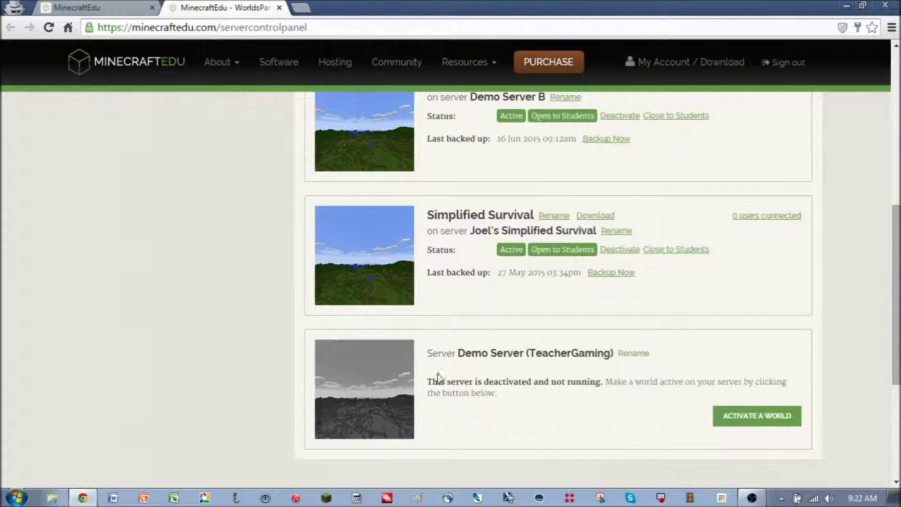
scroll(896, 338, "up", 2)
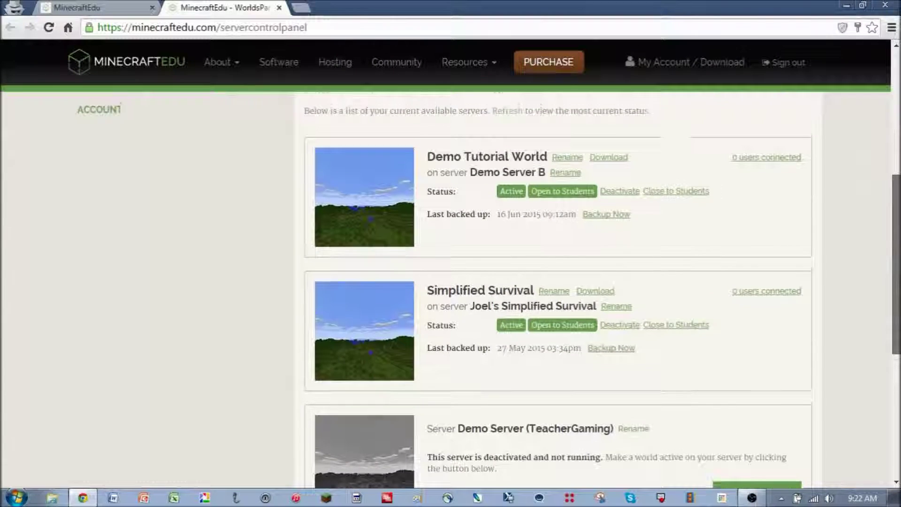
left_click_drag(896, 298, 897, 290)
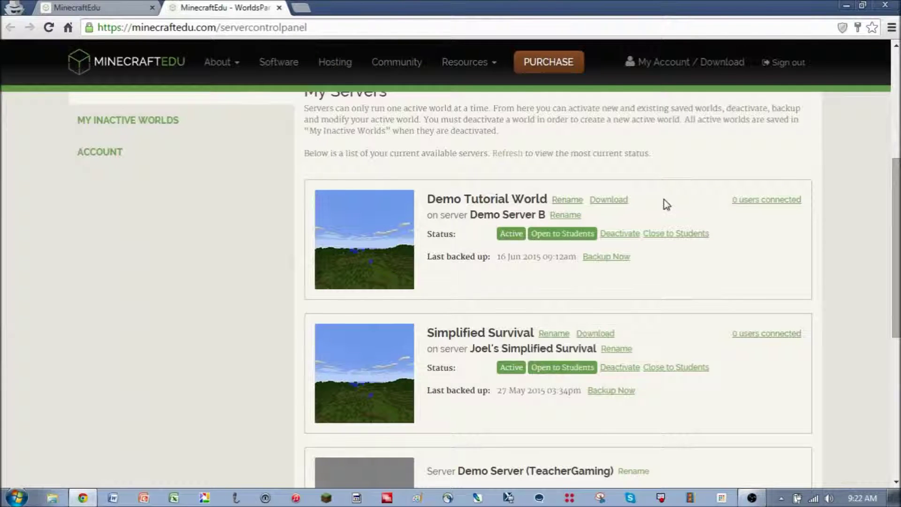
- Open the names of Demo Tutorial World and its server, Demo Server B, for editing and cancel both renames
left_click(567, 205)
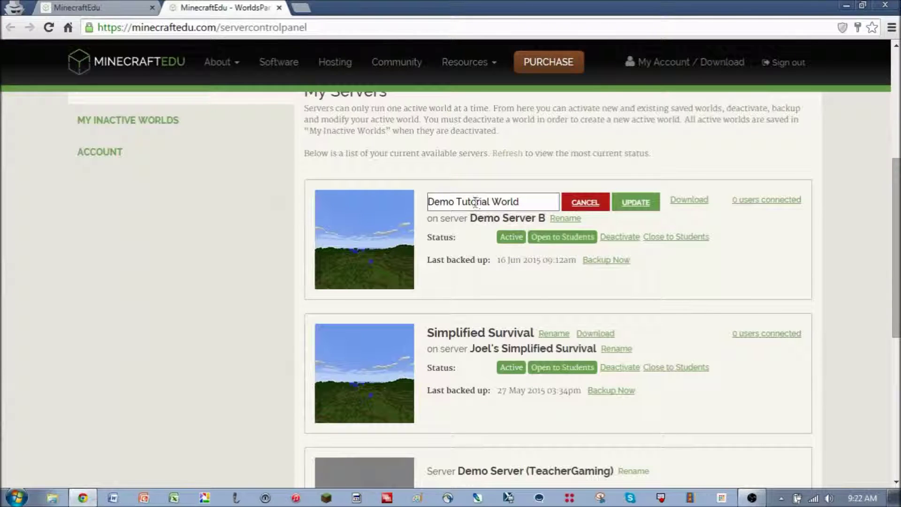
left_click(587, 204)
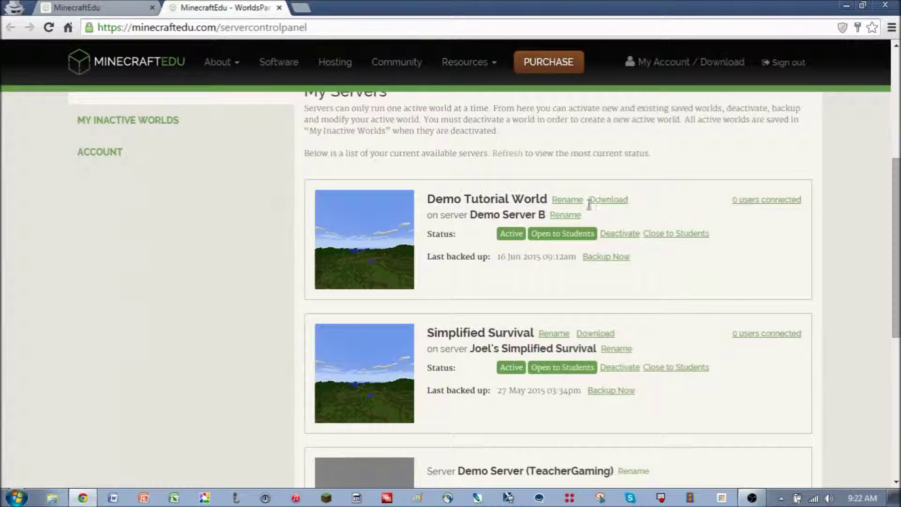
left_click(566, 215)
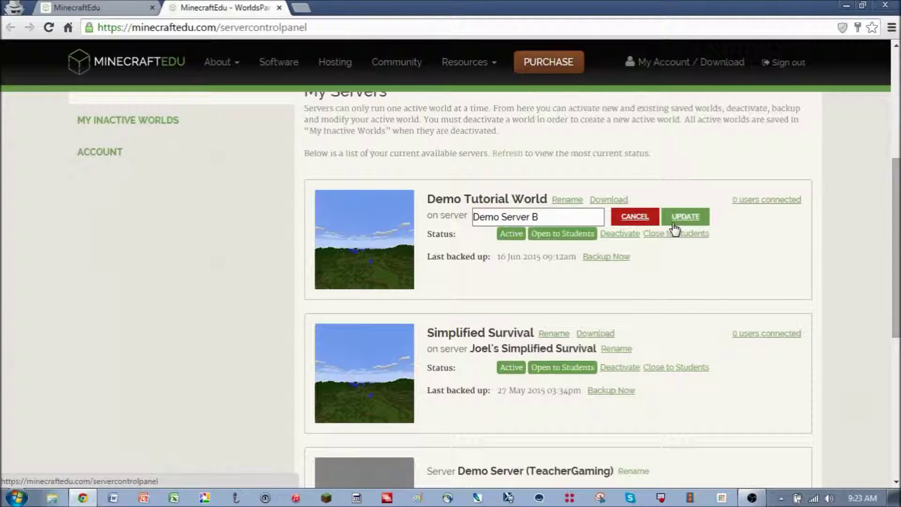
left_click(636, 217)
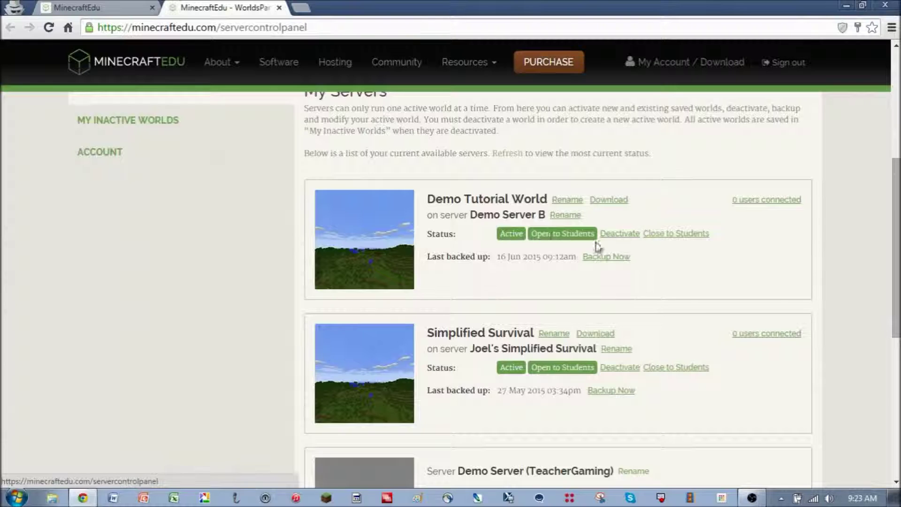
- Close Demo Tutorial World to students and reopen it to them, confirming each change
left_click(679, 238)
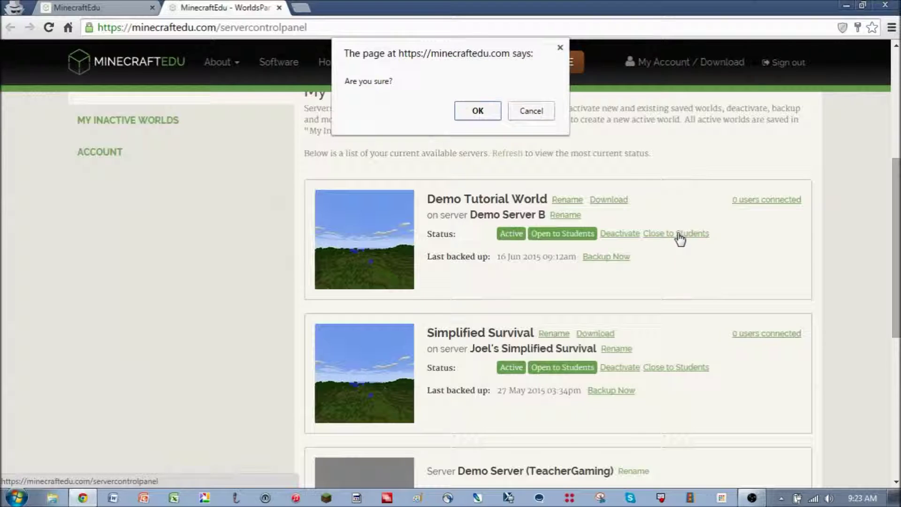
left_click(498, 118)
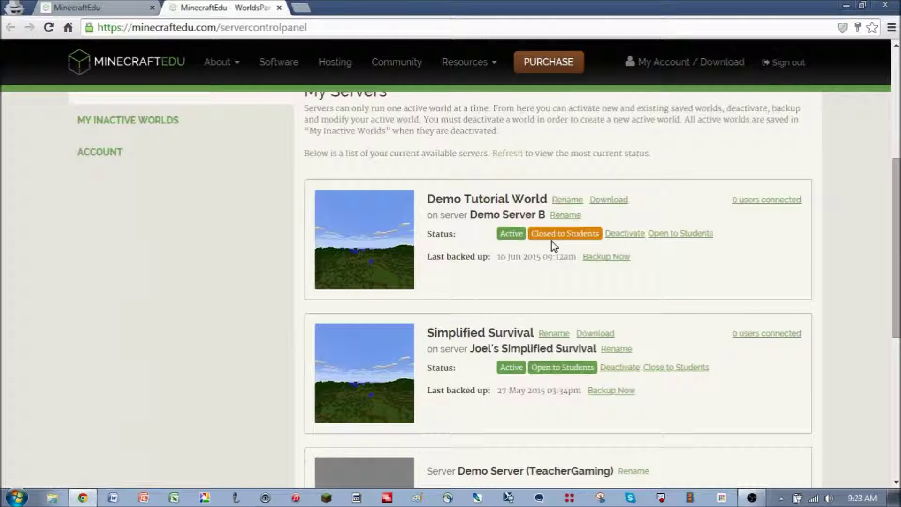
left_click(689, 234)
left_click(482, 113)
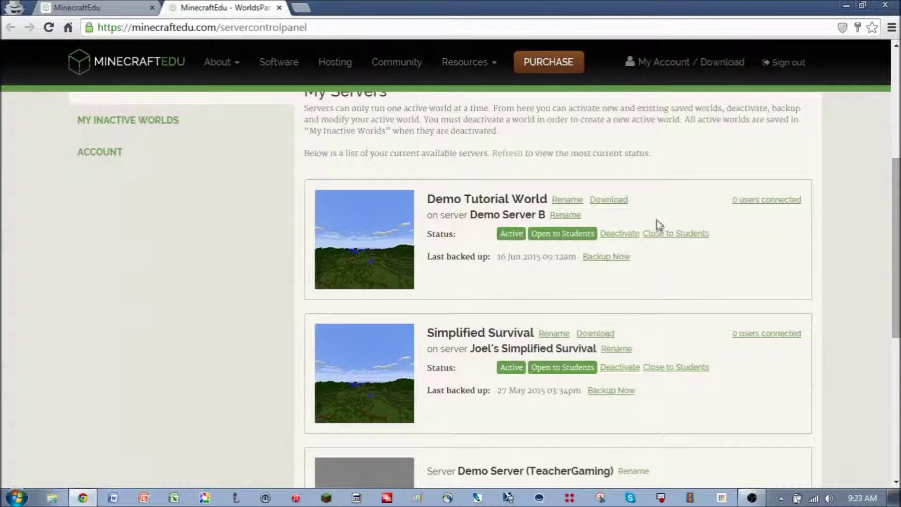
- View the access log of the world on Demo Server B and close it
mouse_move(782, 206)
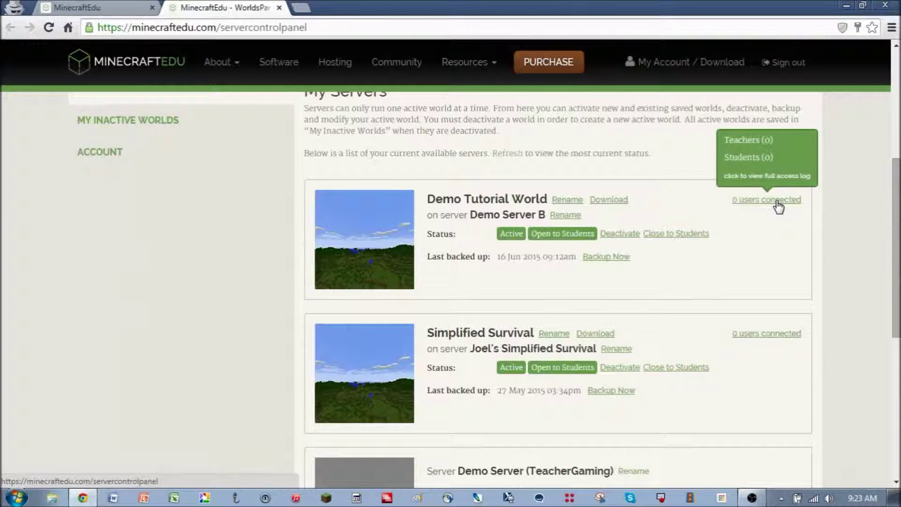
left_click(777, 203)
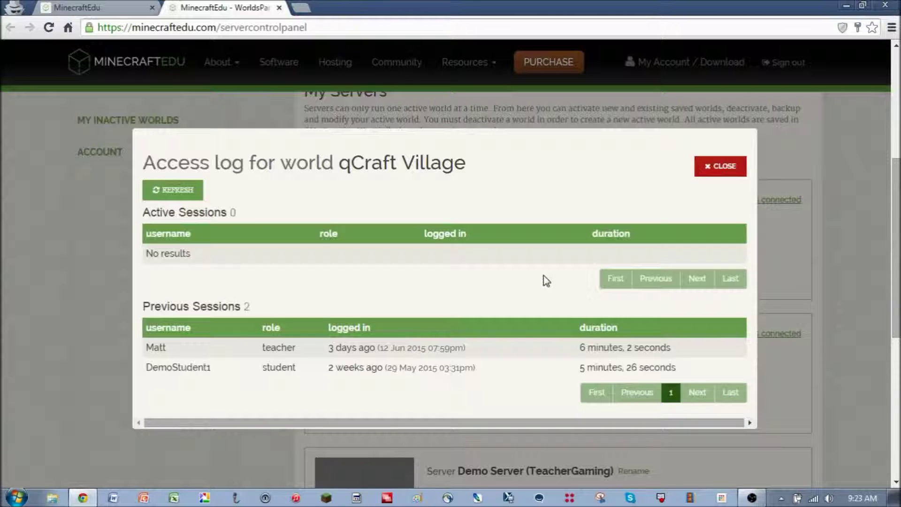
left_click(720, 169)
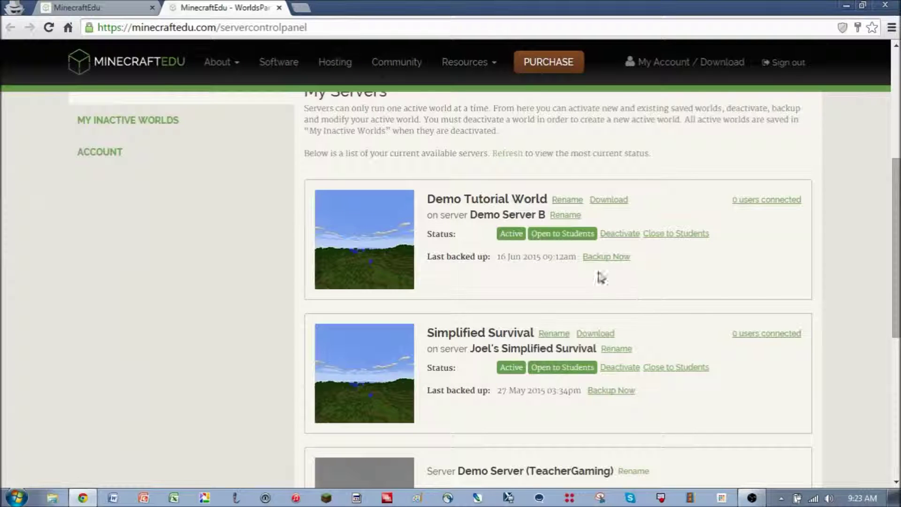
- Deactivate Demo Tutorial World on Demo Server B and confirm the deactivation
scroll(708, 198, "up", 2)
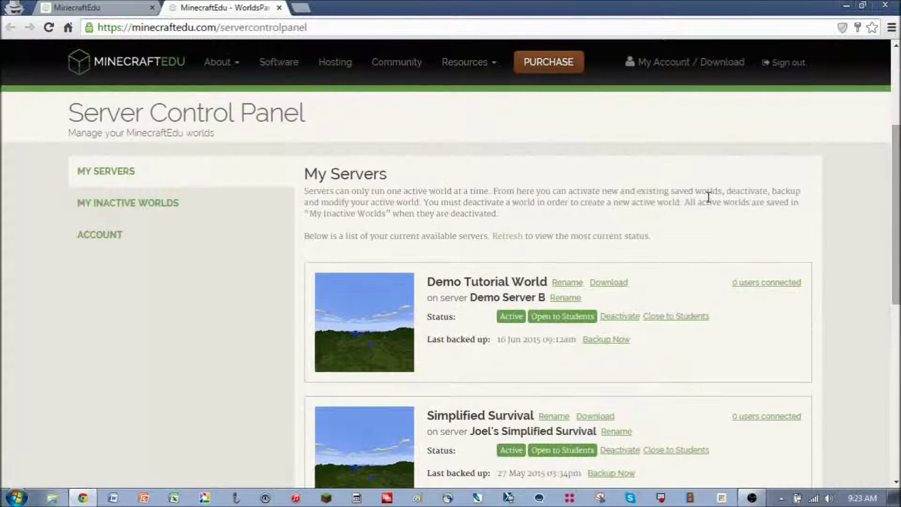
scroll(708, 202, "down", 3)
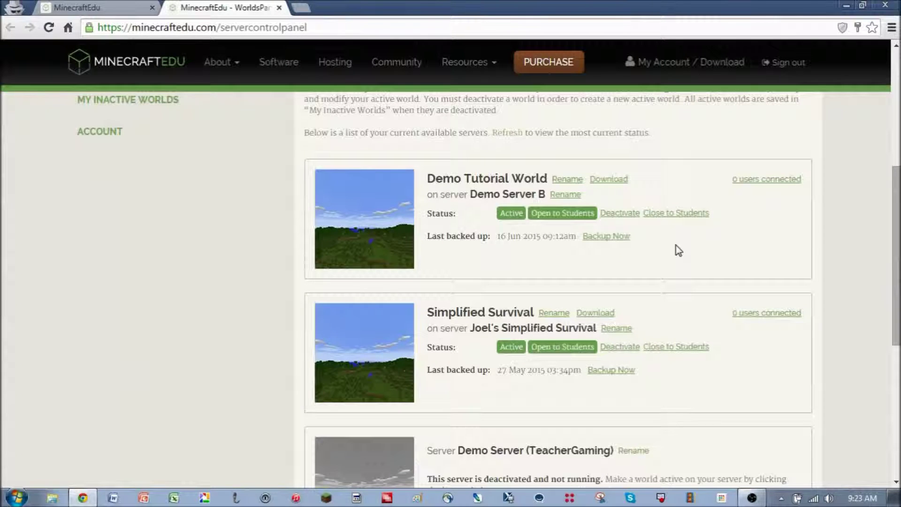
left_click(624, 214)
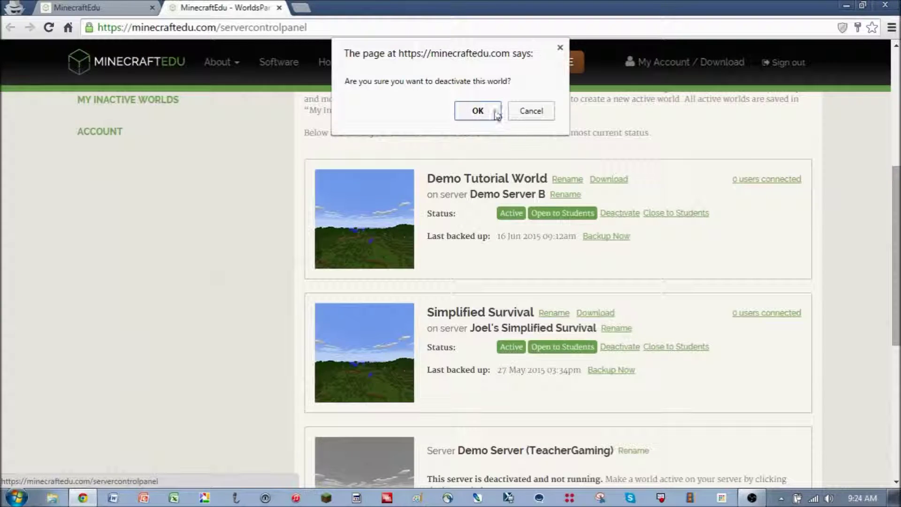
left_click(477, 113)
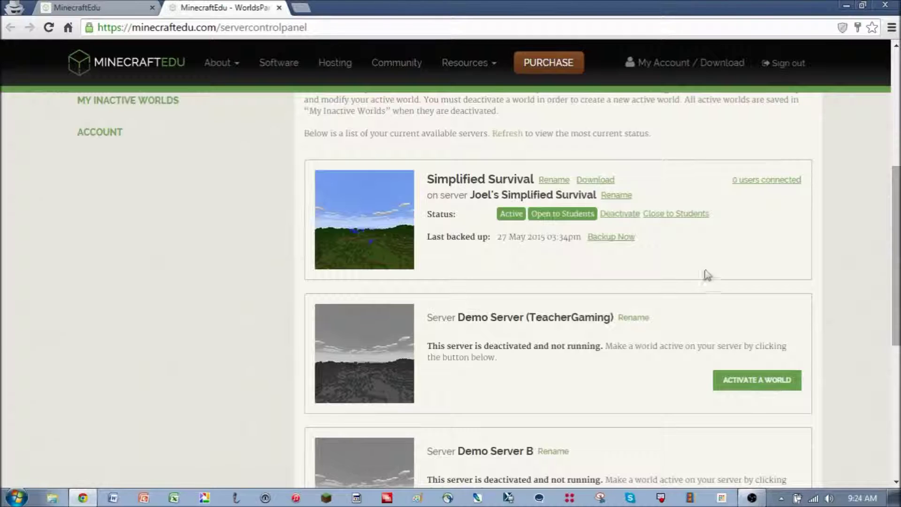
- Examine the Demo Server (TeacherGaming) and Demo Server B entries in the server list
scroll(727, 265, "down", 3)
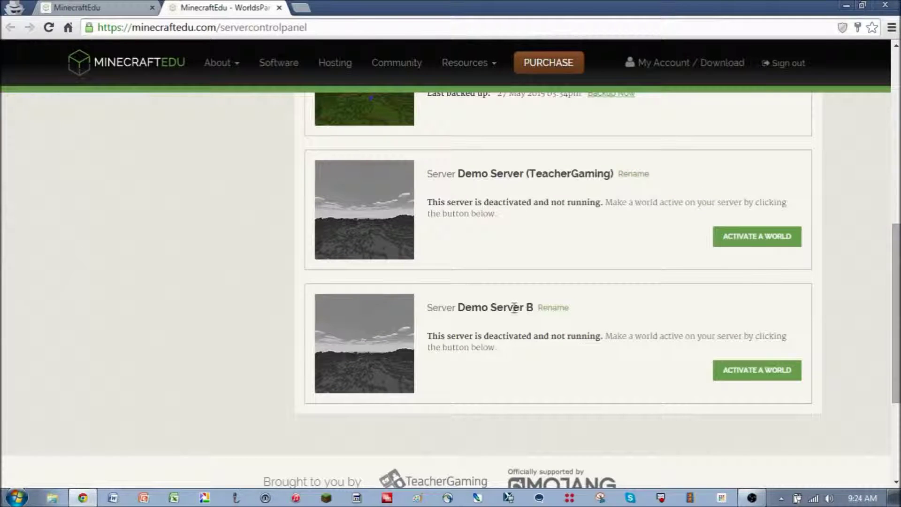
left_click_drag(463, 308, 519, 329)
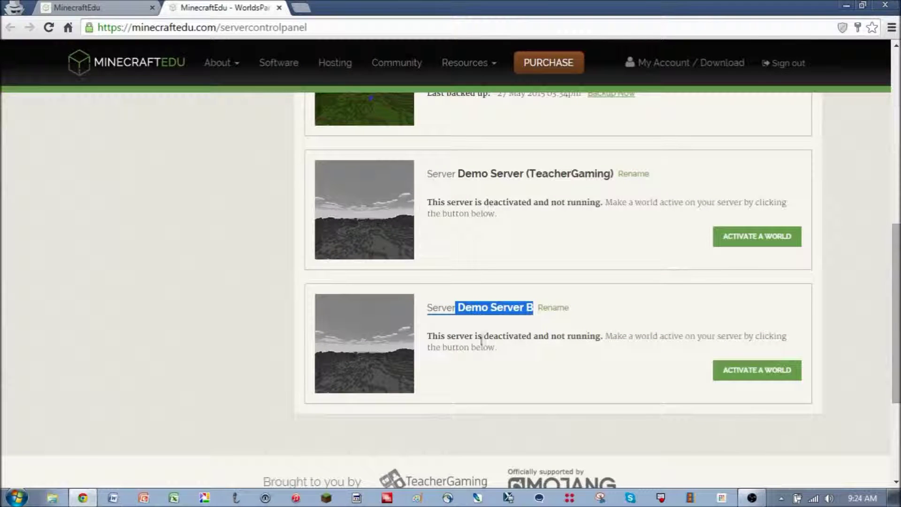
scroll(587, 318, "up", 2)
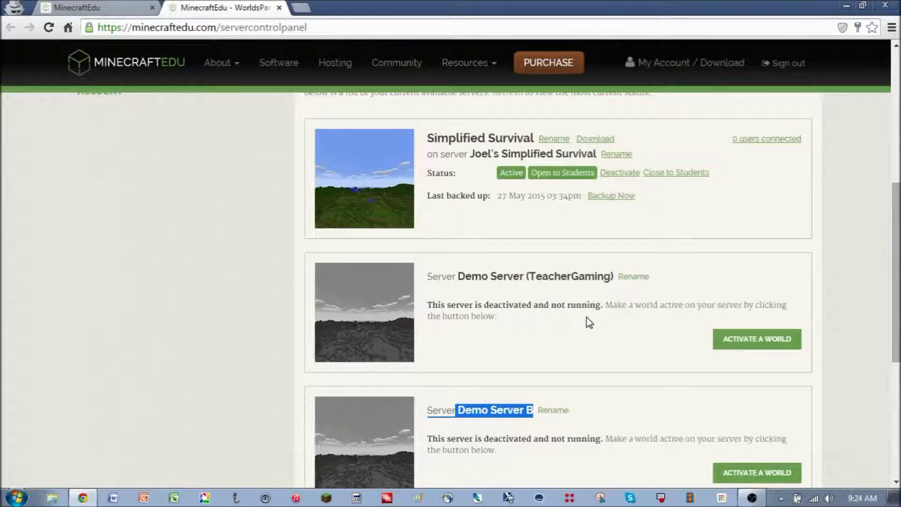
scroll(587, 317, "down", 2)
left_click(664, 334)
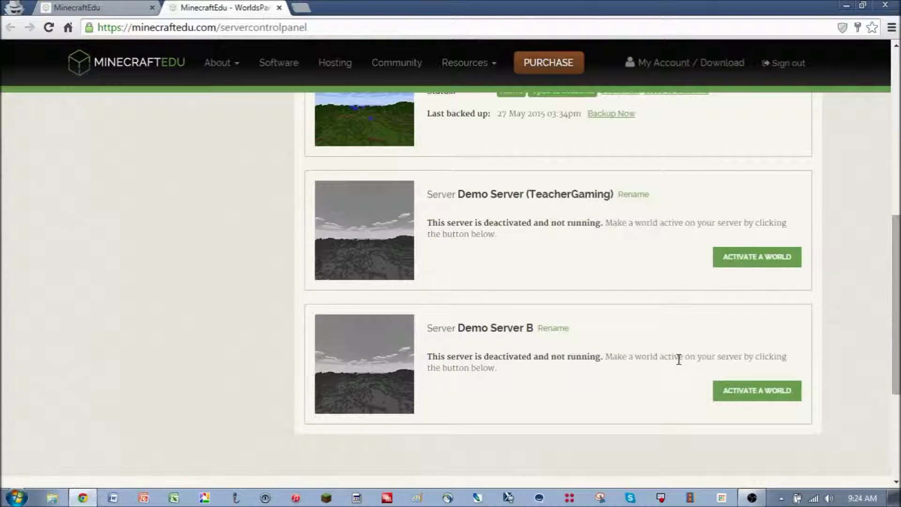
- Activate a new, randomly generated MinecraftEdu world on Demo Server B and return to the control panel
left_click(750, 393)
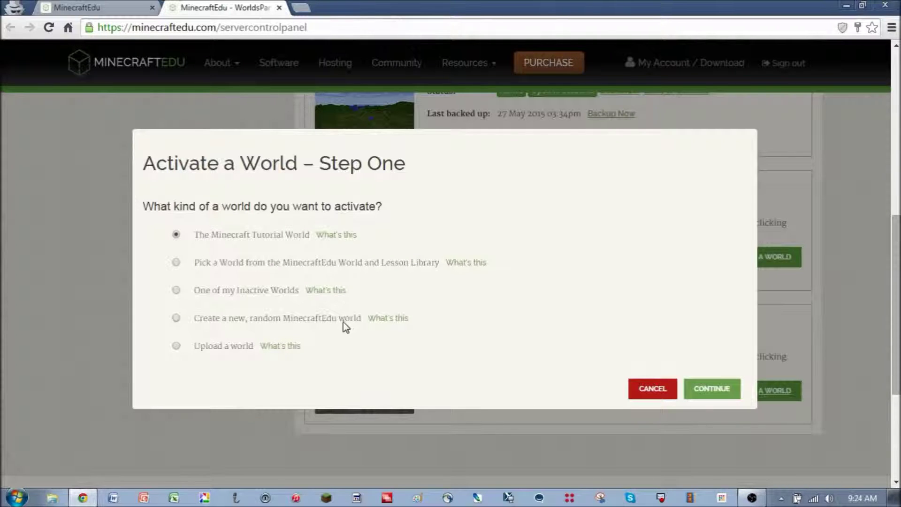
mouse_move(275, 351)
left_click(176, 319)
left_click(713, 392)
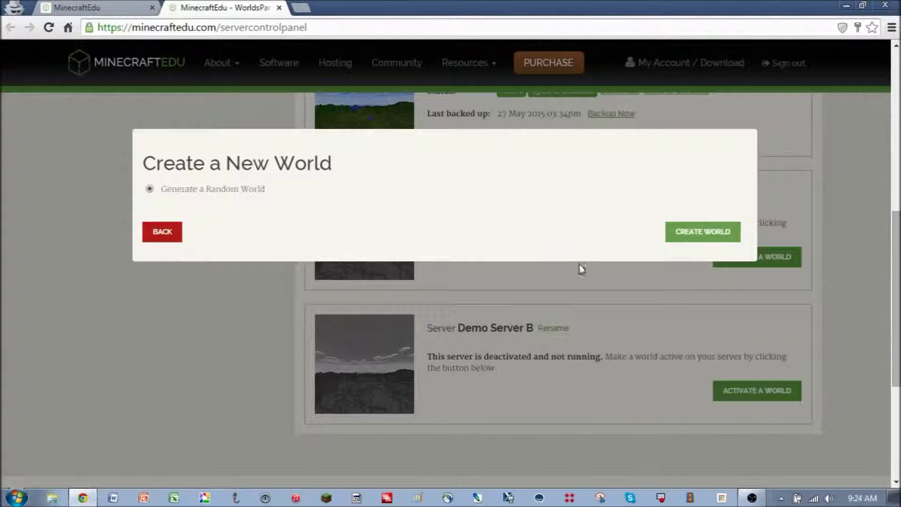
left_click(702, 234)
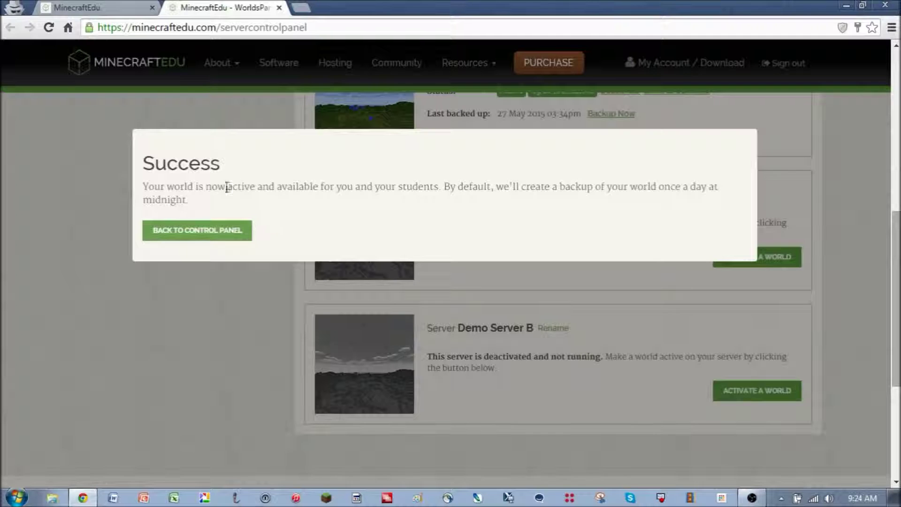
left_click(218, 235)
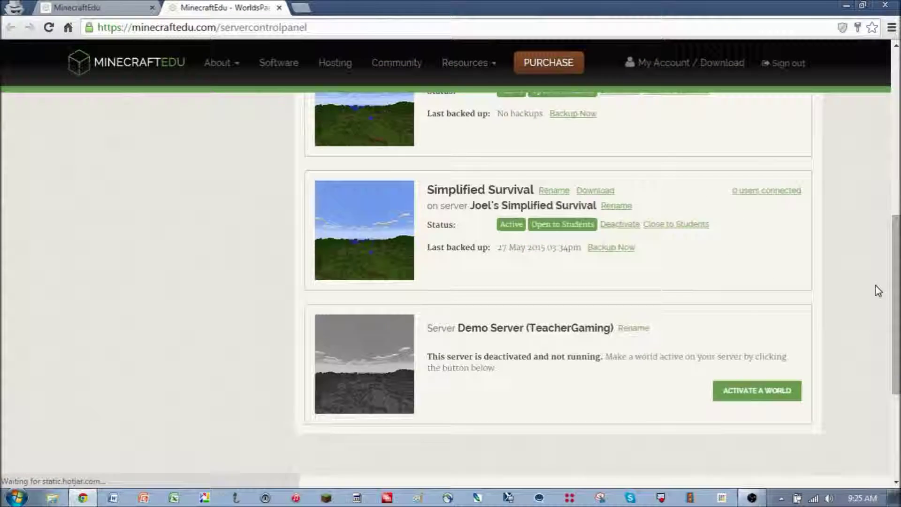
- Rename the random world on Demo Server B as Test World 55
scroll(793, 275, "up", 3)
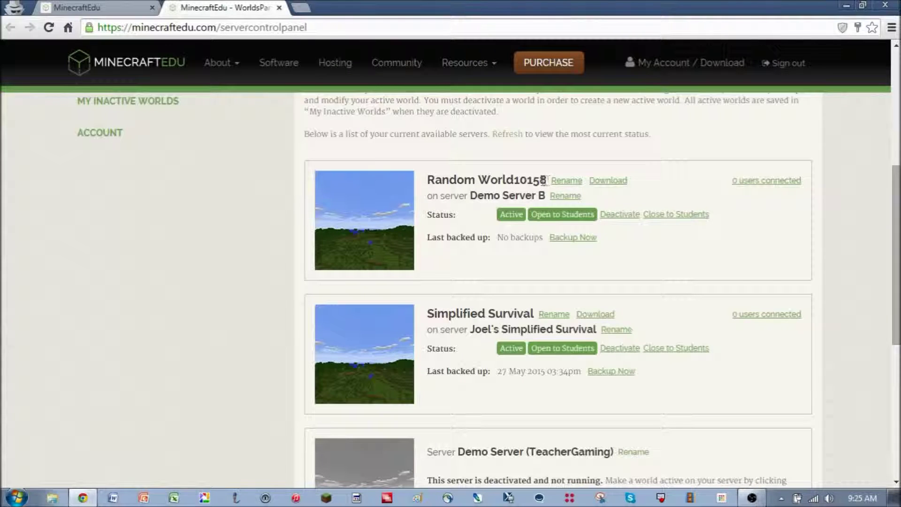
left_click(568, 180)
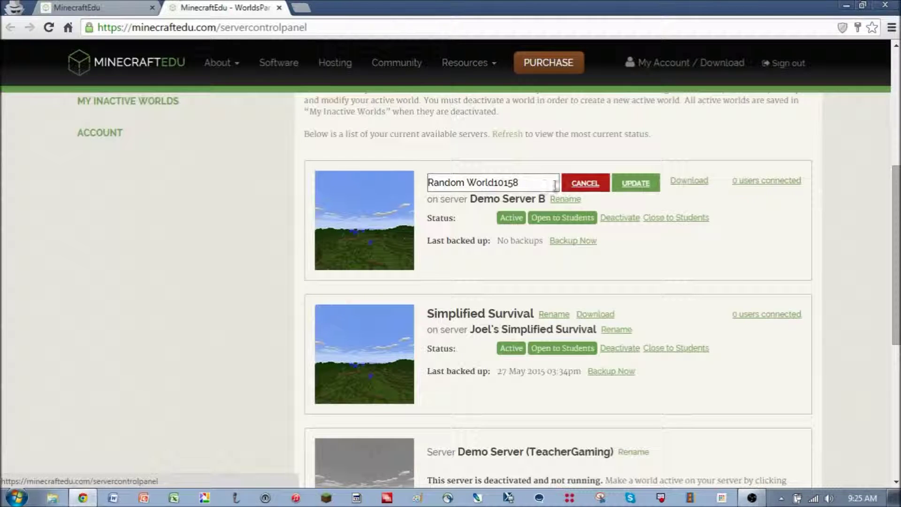
left_click_drag(547, 184, 404, 182)
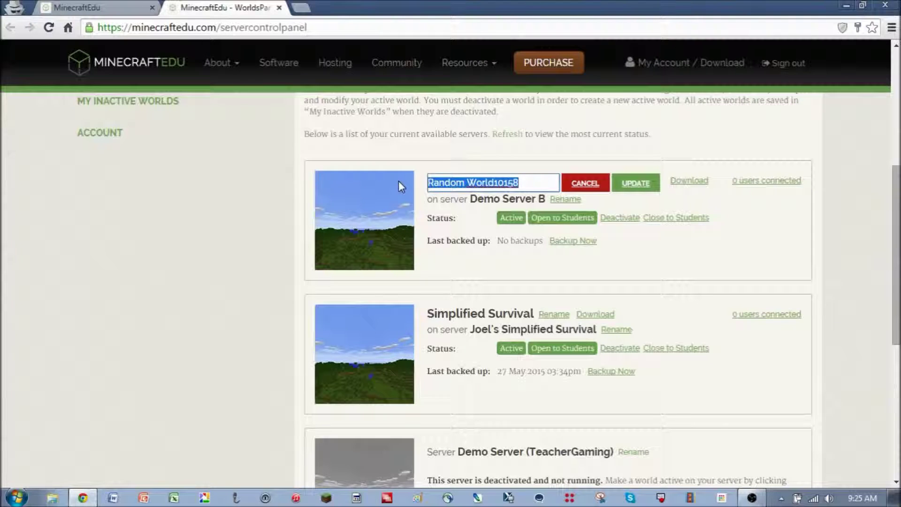
type("Test World 55")
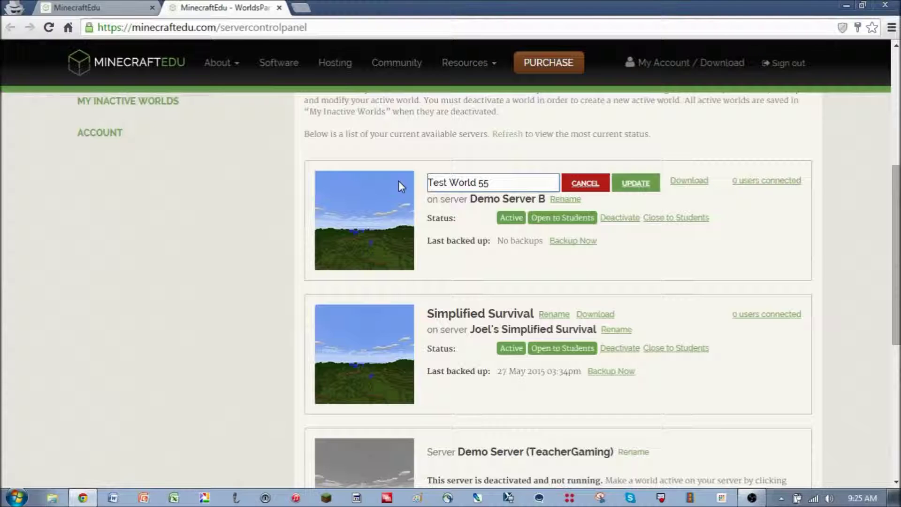
left_click(635, 184)
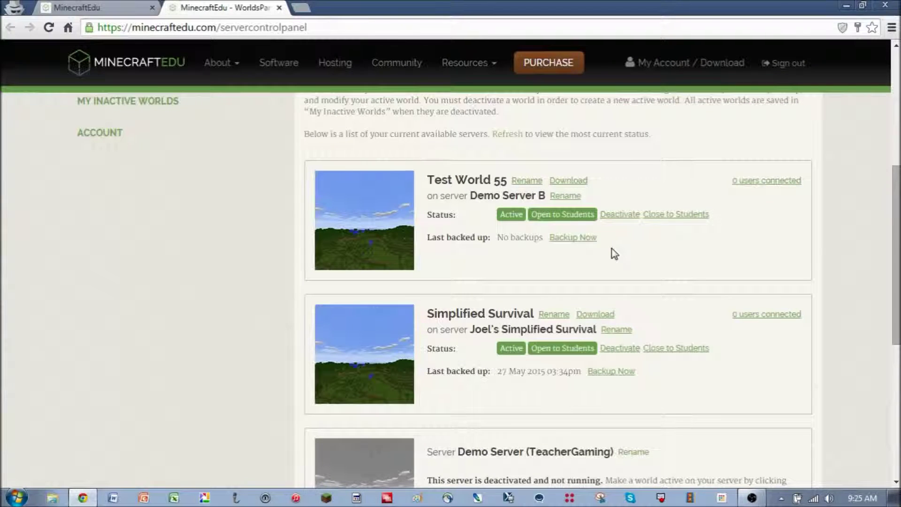
- Save a backup of Test World 55 named "test world save 2"
left_click(572, 241)
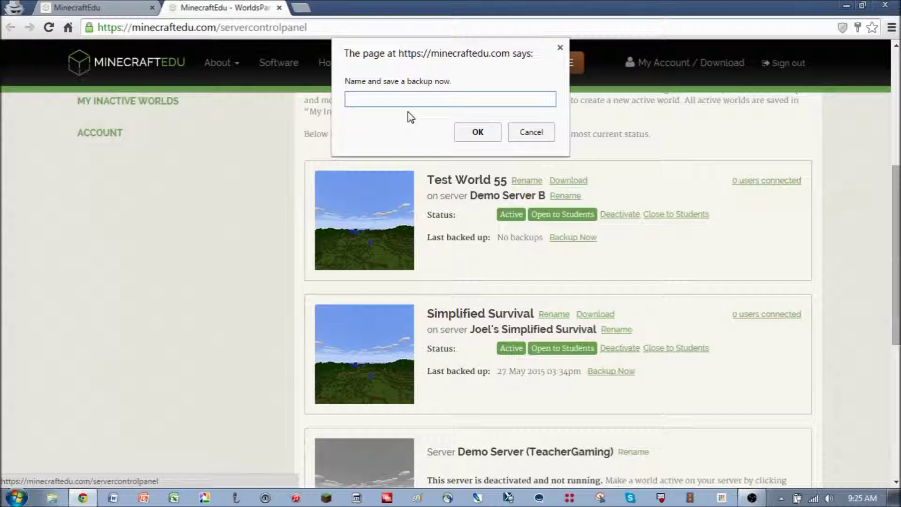
type("test world save 2")
left_click(483, 135)
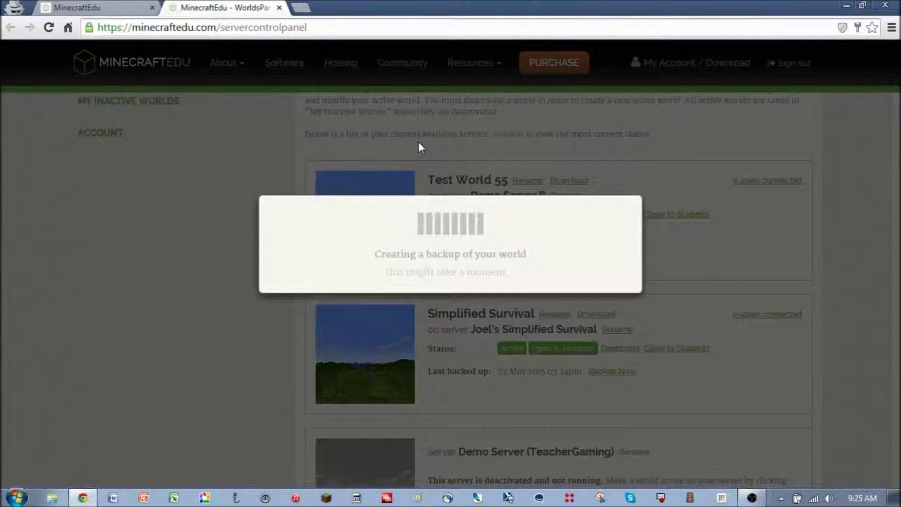